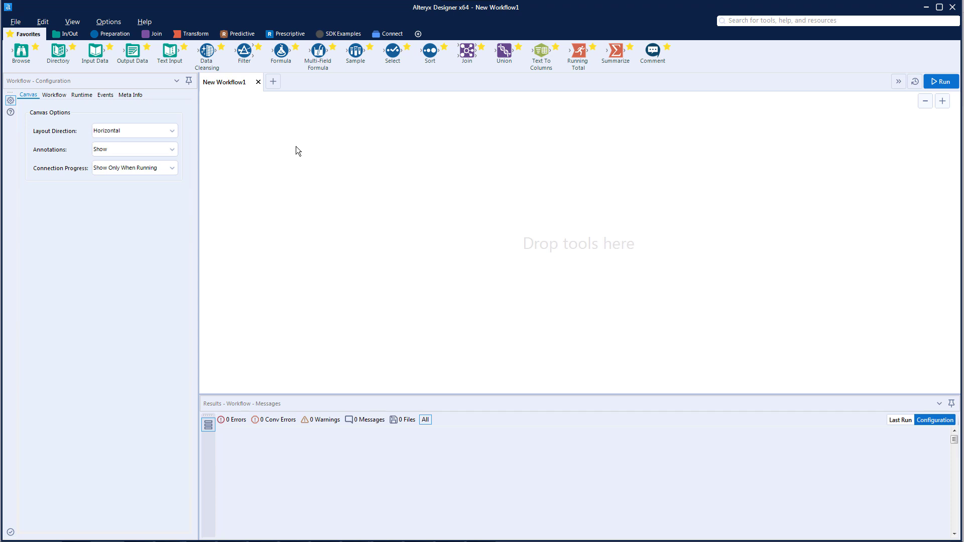
Step: Place a Text Input tool from the In/Out category on the empty workflow canvas
left_click(71, 34)
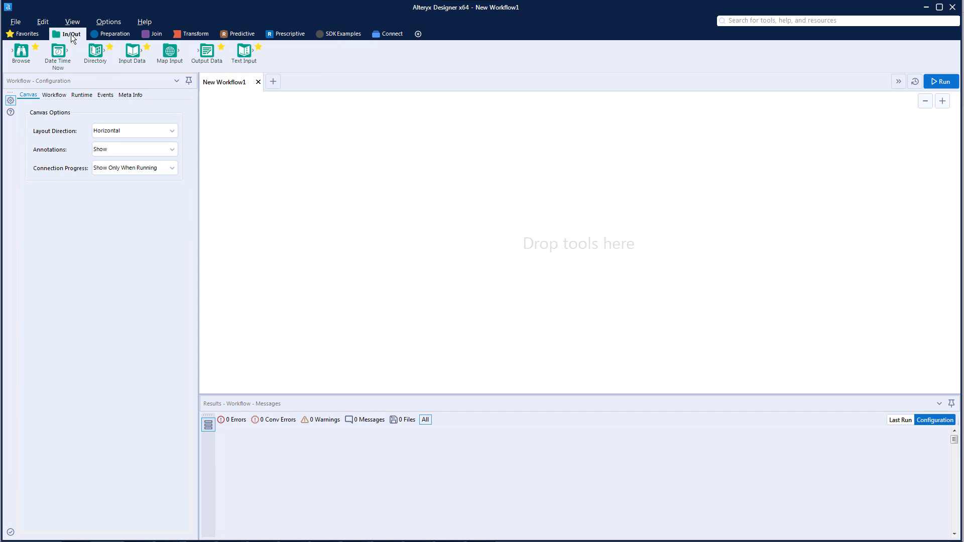
left_click_drag(244, 51, 303, 147)
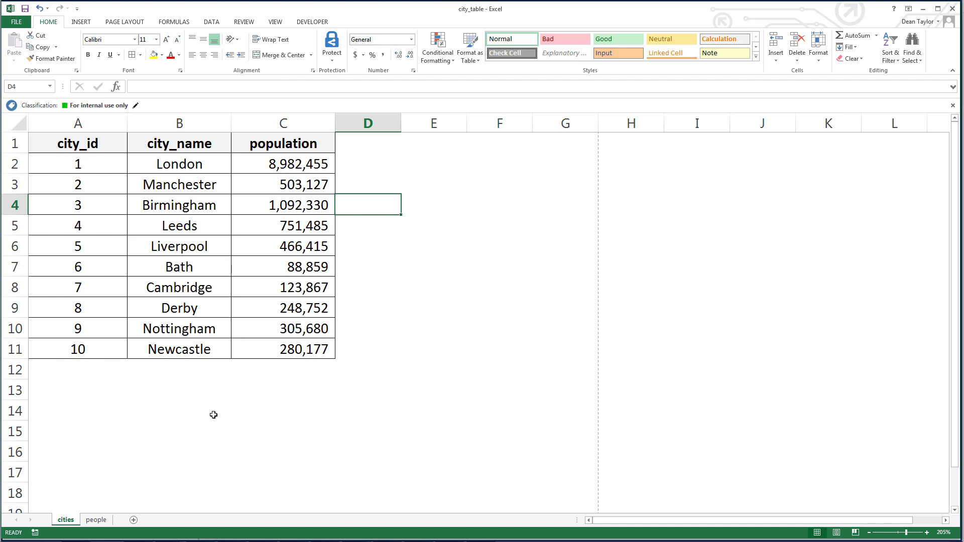
Step: Examine the people and cities sheets of the city_table workbook in Excel, and close the workbook
left_click(96, 521)
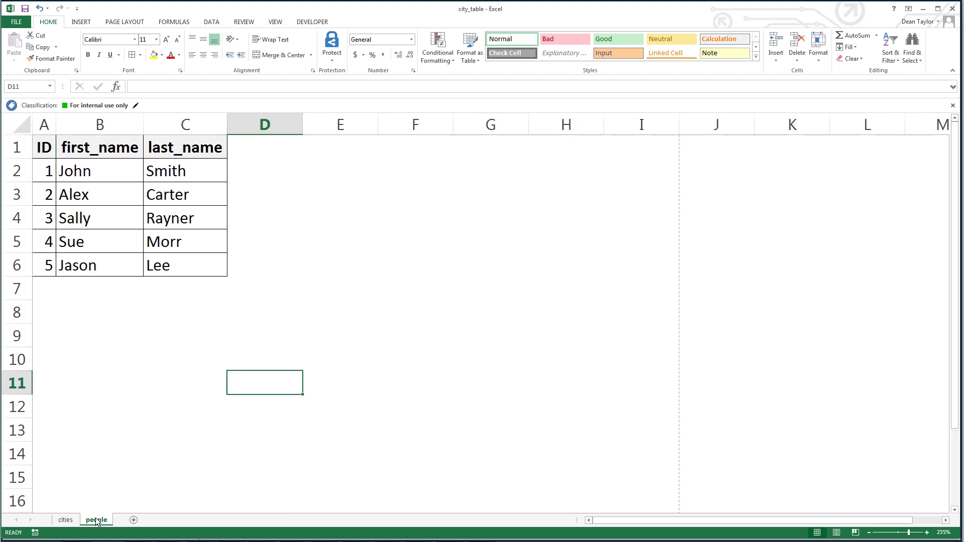
left_click(65, 520)
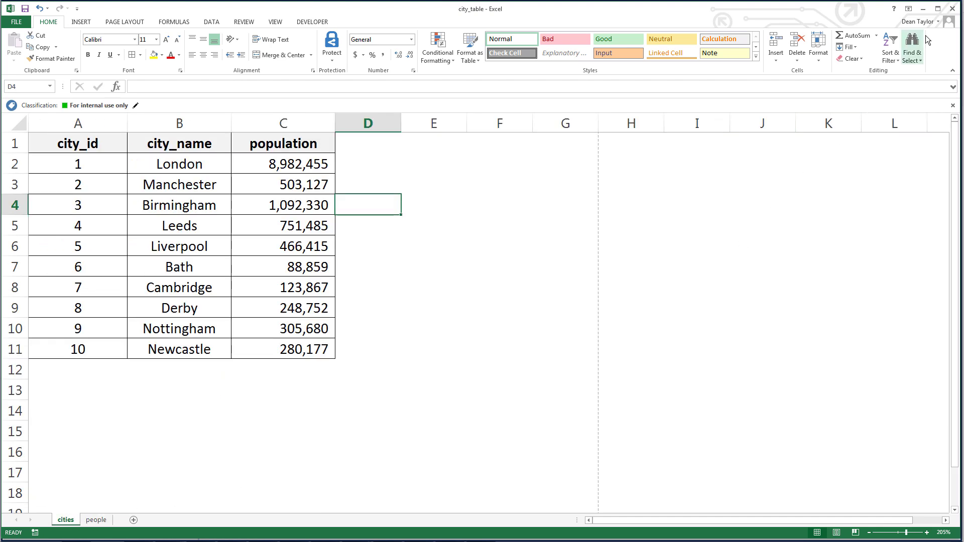
left_click(952, 8)
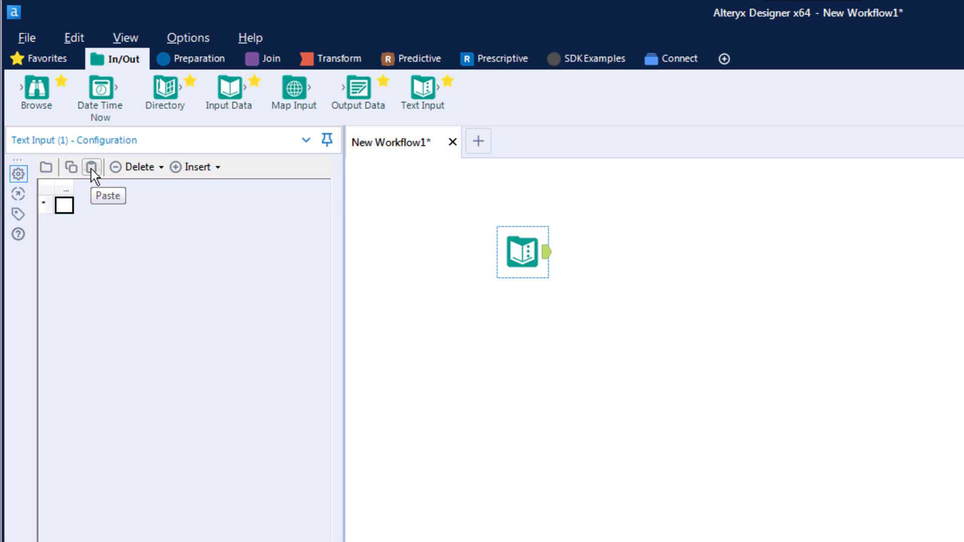
Step: Import the cities sheet of the city_table Excel file into the Text Input tool
left_click(47, 169)
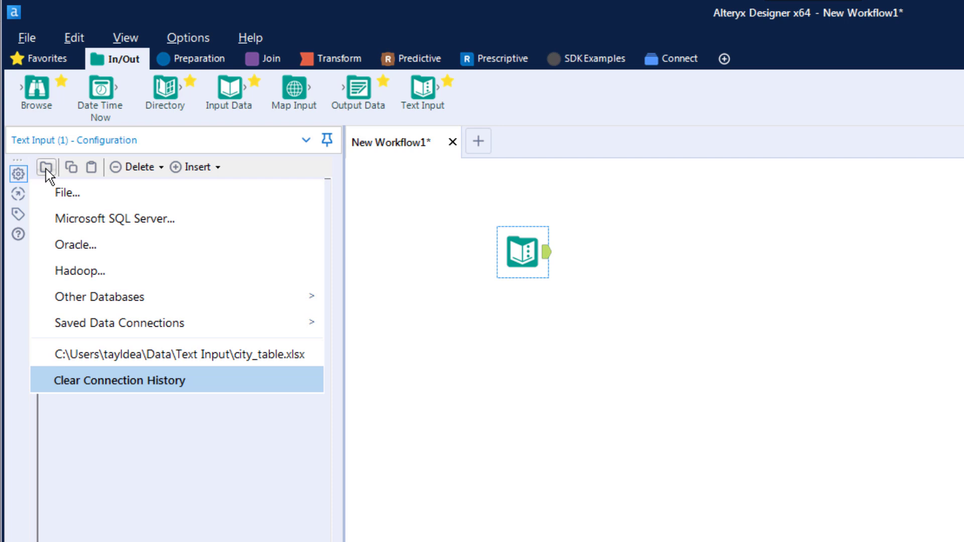
left_click(97, 193)
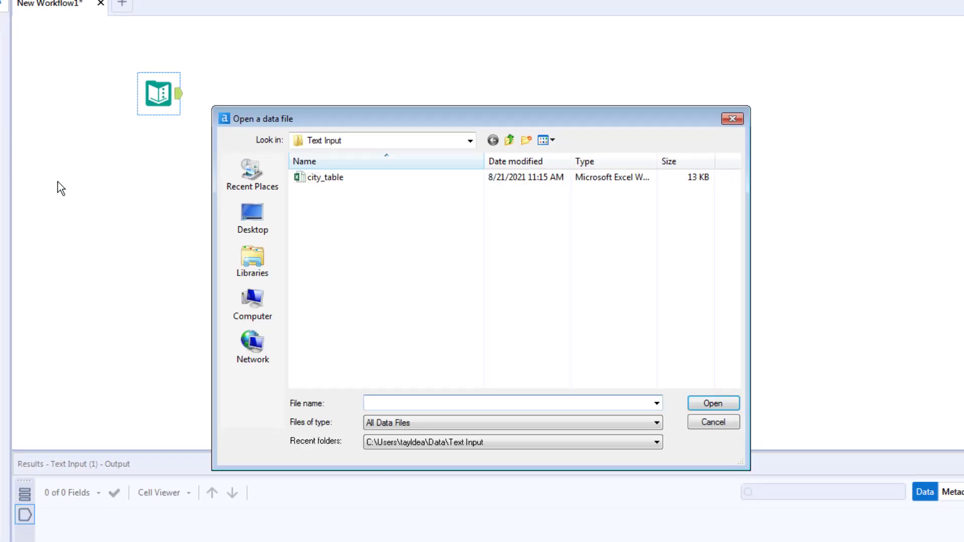
left_click(337, 176)
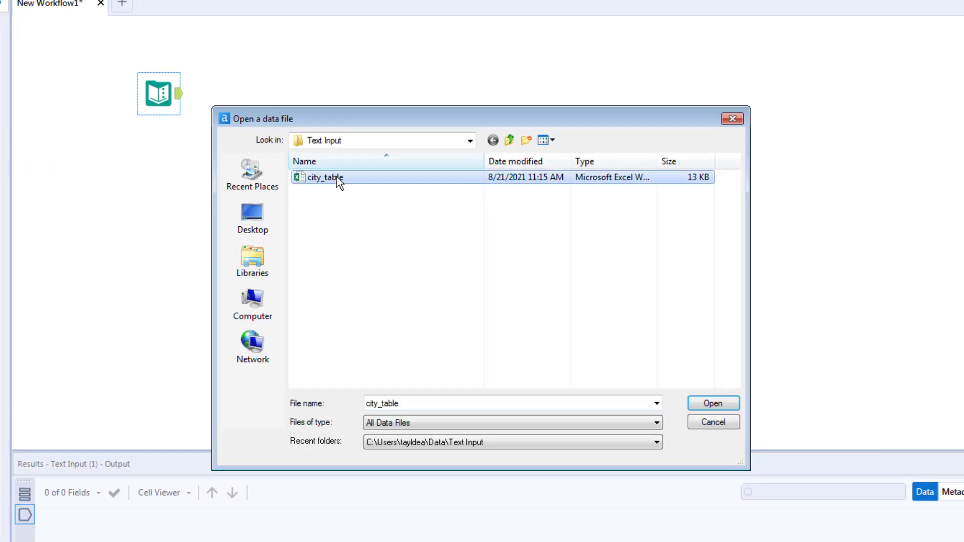
left_click(713, 403)
left_click(558, 222)
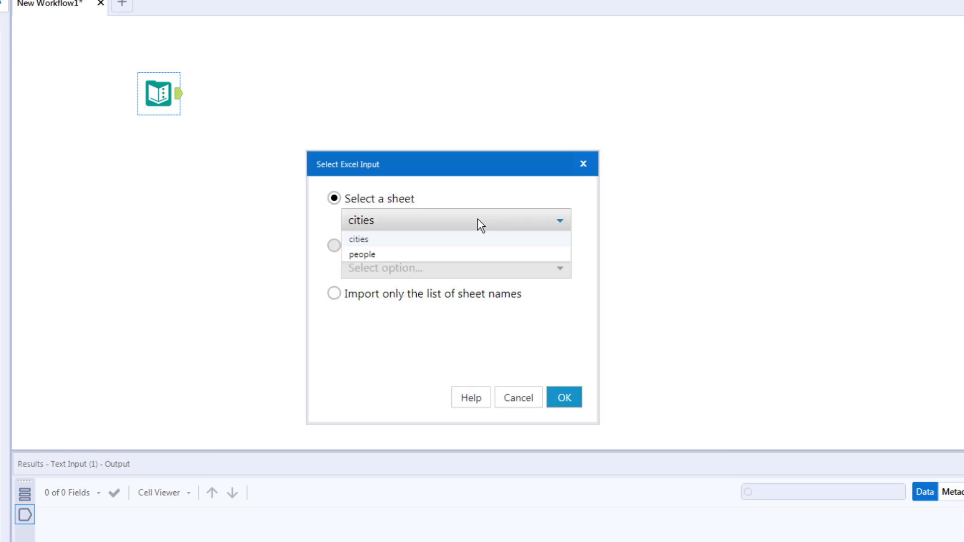
left_click(424, 241)
left_click(560, 401)
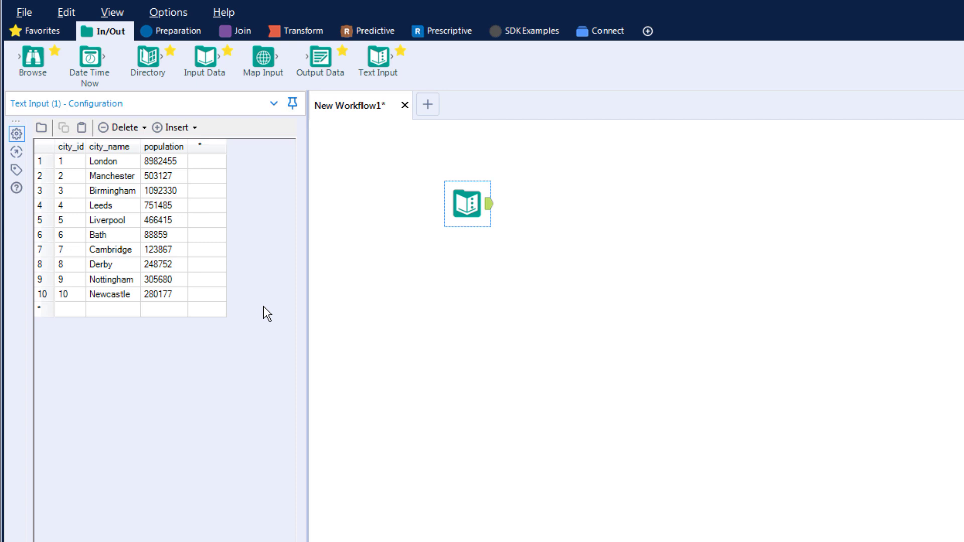
Step: Add a Browse tool after the Text Input tool and run the workflow
left_click(463, 210)
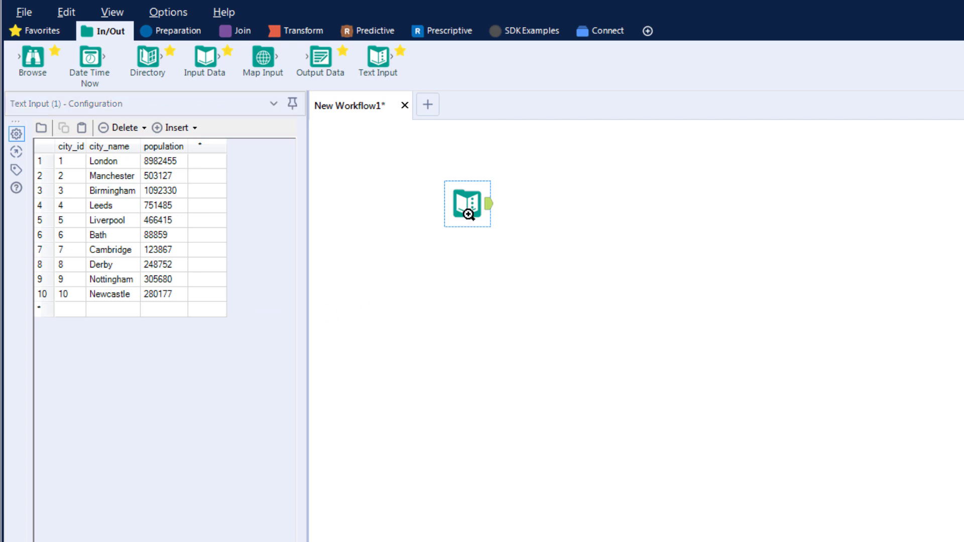
right_click(468, 214)
left_click(543, 431)
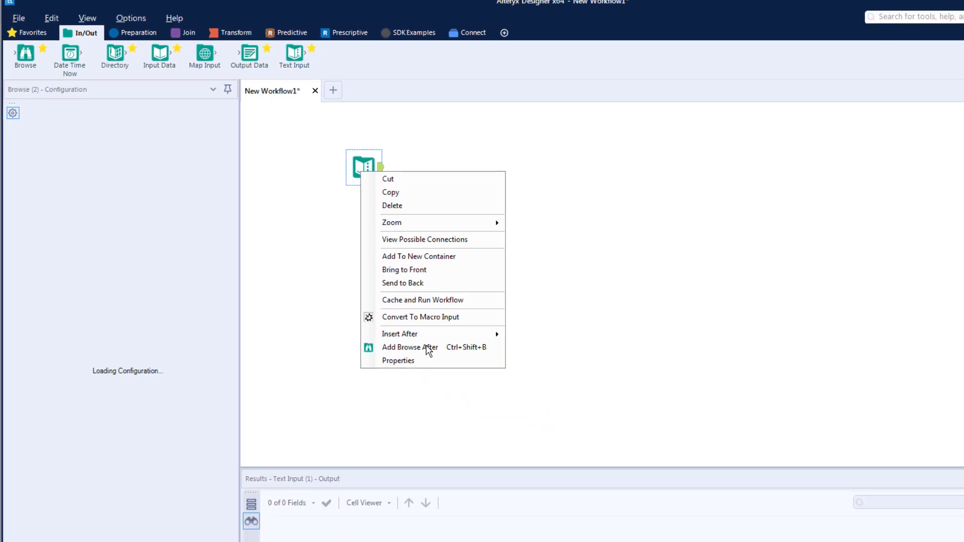
key("ctrl+r")
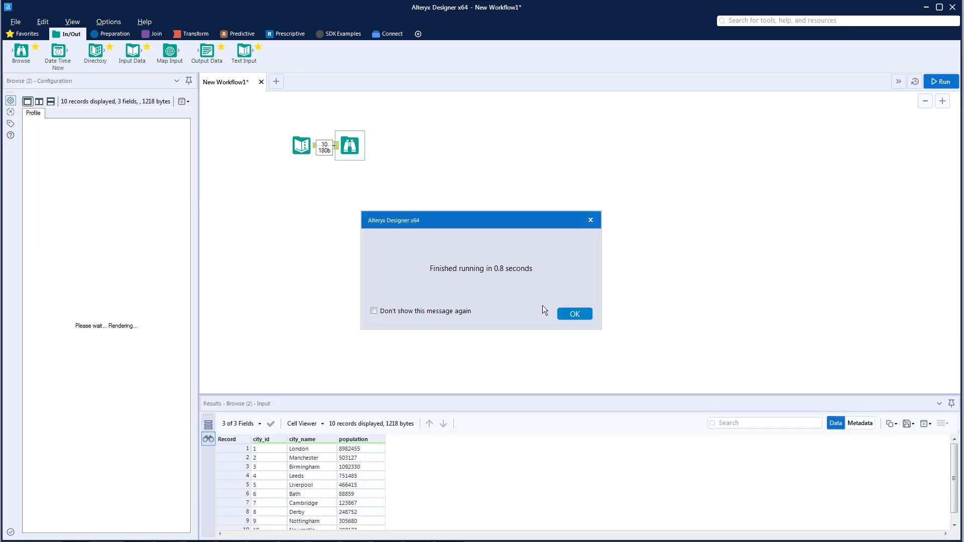
left_click(571, 314)
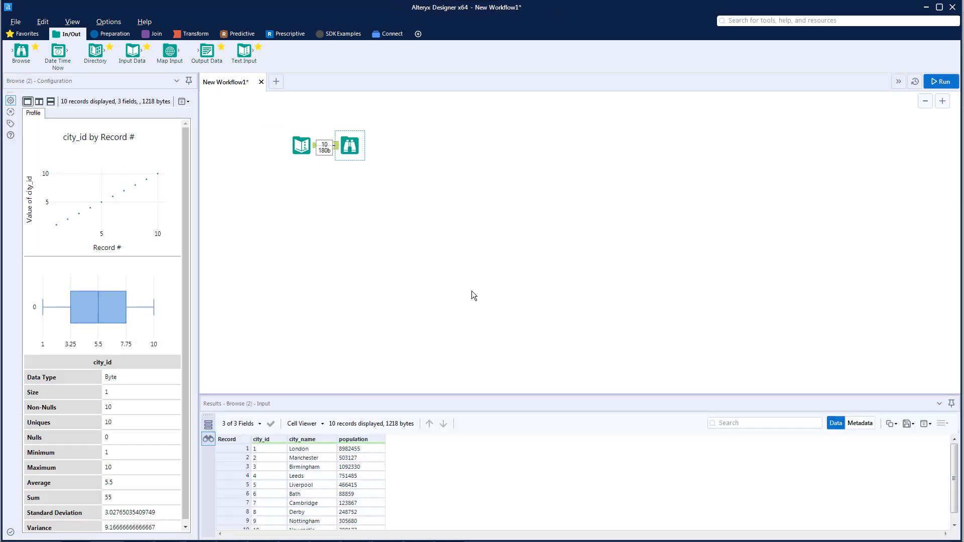
left_click(405, 237)
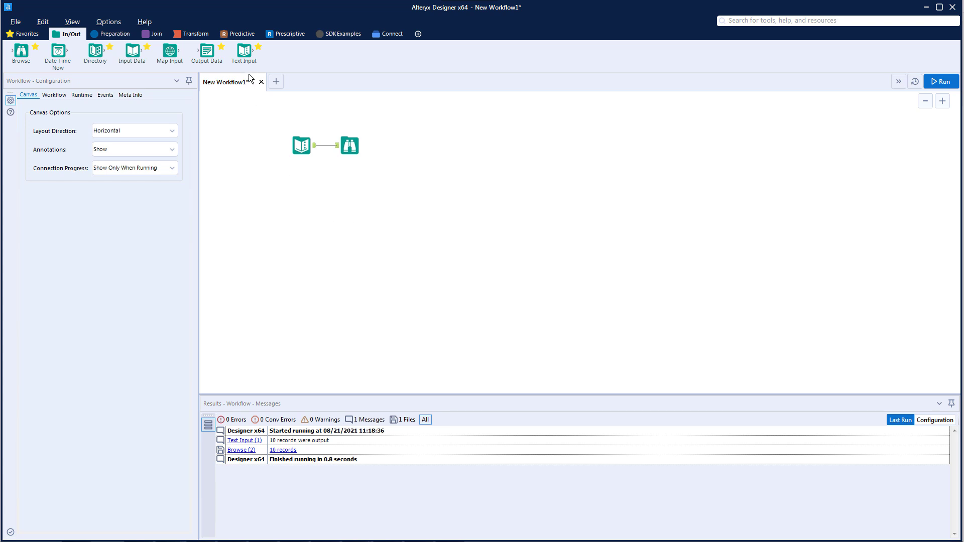
Step: Add a second Text Input tool below the first and paste in the people table copied from the city_table workbook in Excel
left_click_drag(244, 52, 301, 213)
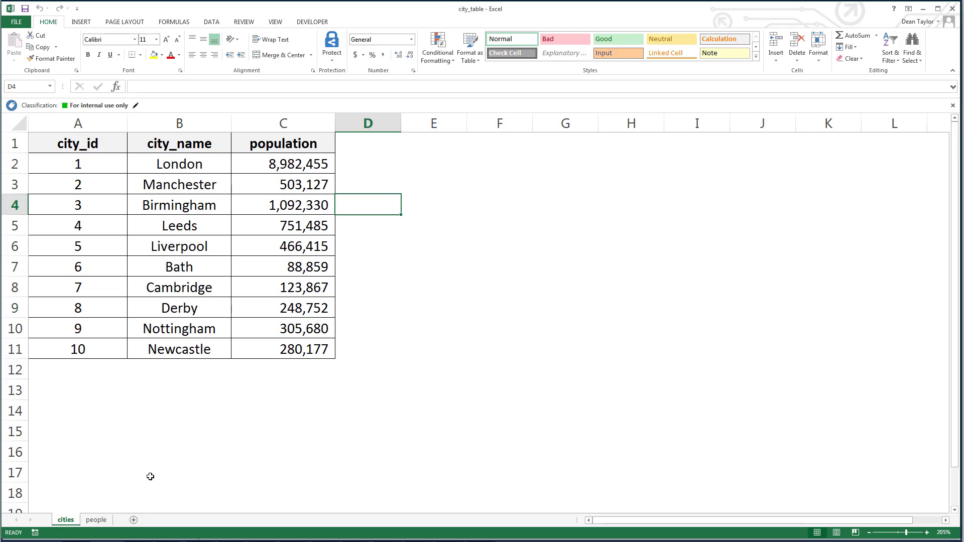
left_click(96, 522)
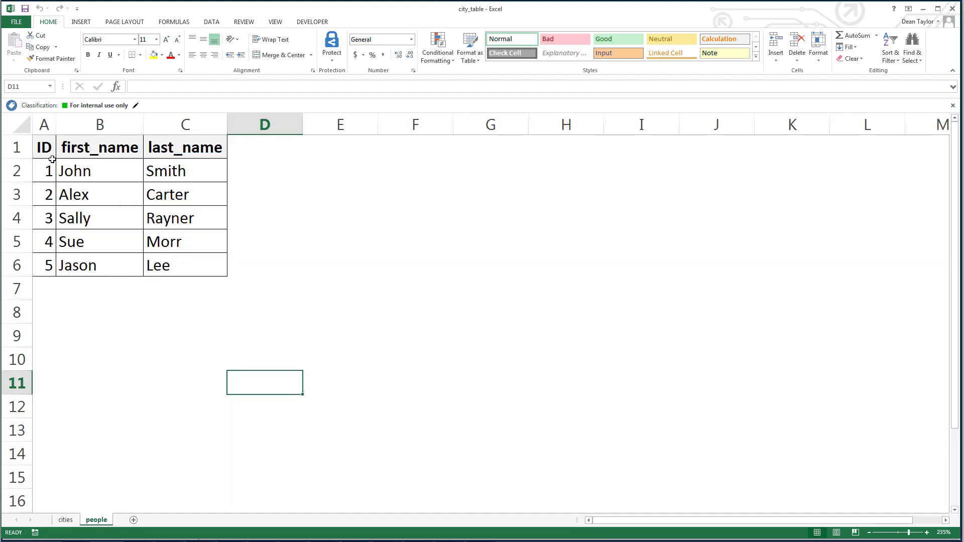
left_click(46, 145)
left_click_drag(54, 155, 195, 268)
key("ctrl+c")
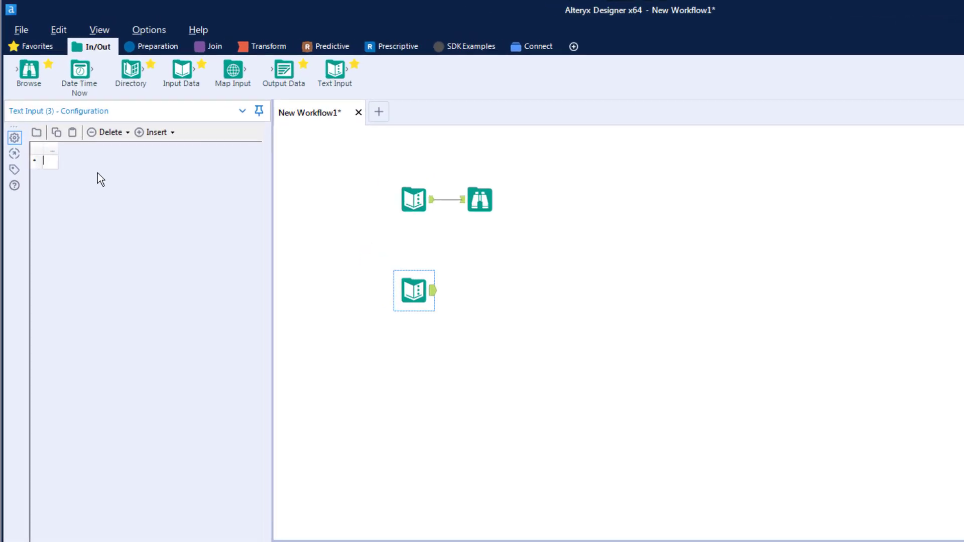
left_click(72, 132)
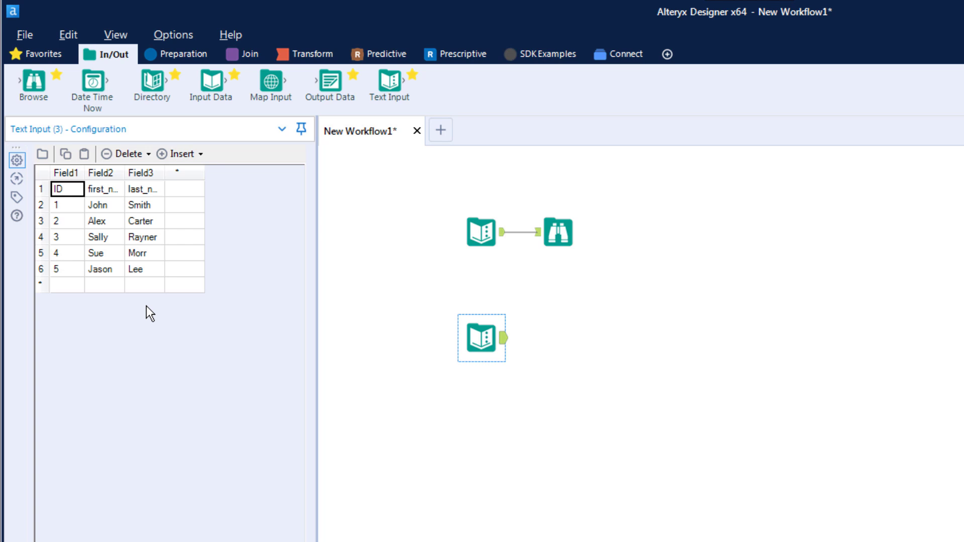
Step: Rename the pasted table's three columns as ID, first_name and last_name
left_click(42, 187)
left_click(107, 171)
type("first_name")
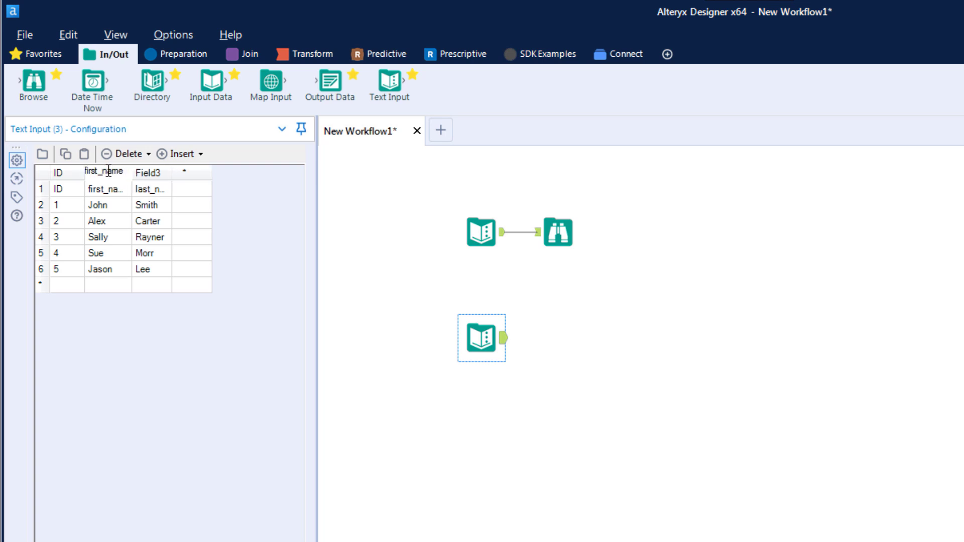
left_click(156, 171)
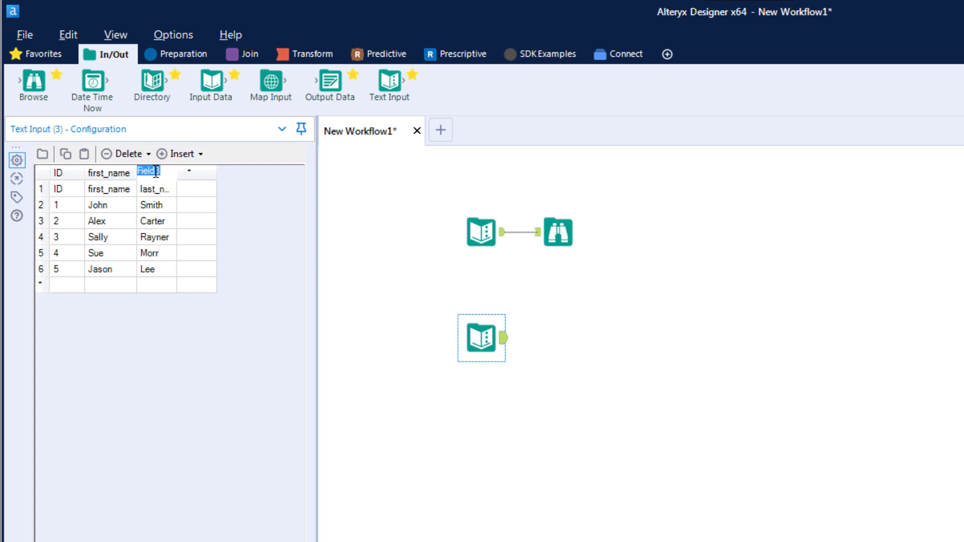
type("last_name")
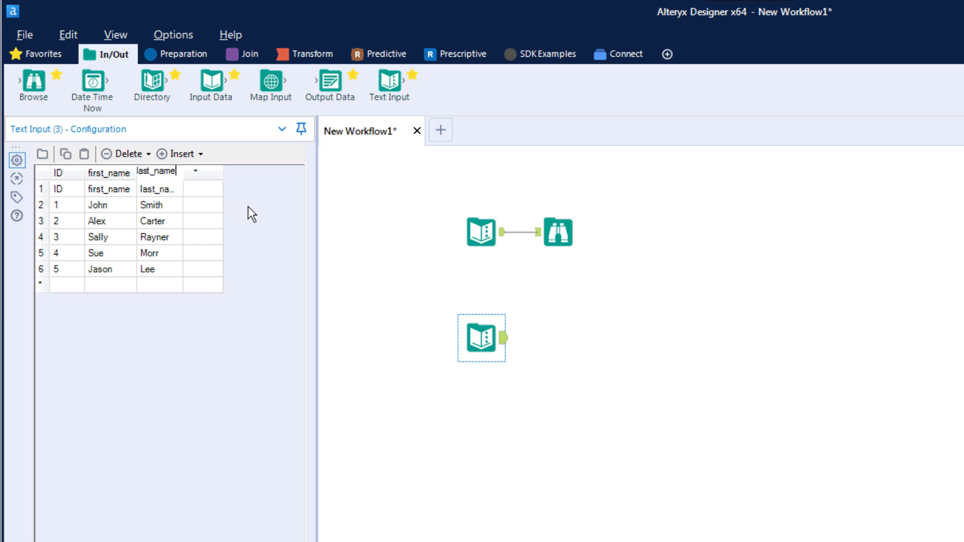
key("Return")
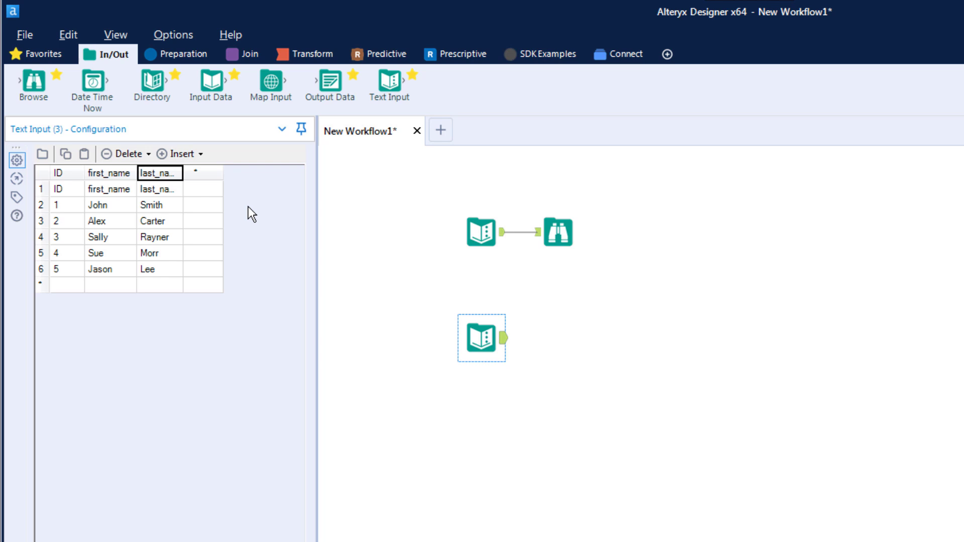
Step: Delete the first data row, which duplicates the column headers
left_click(43, 190)
left_click(145, 154)
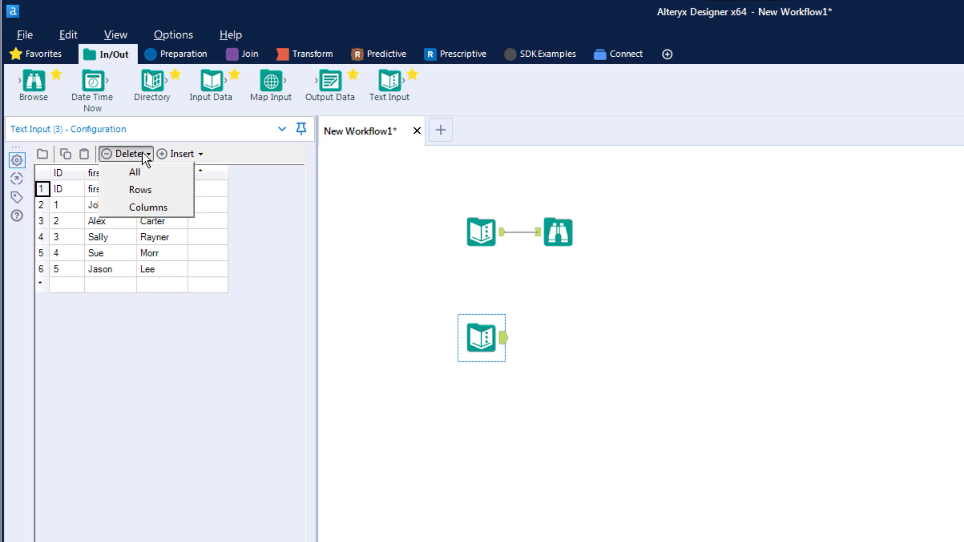
left_click(143, 191)
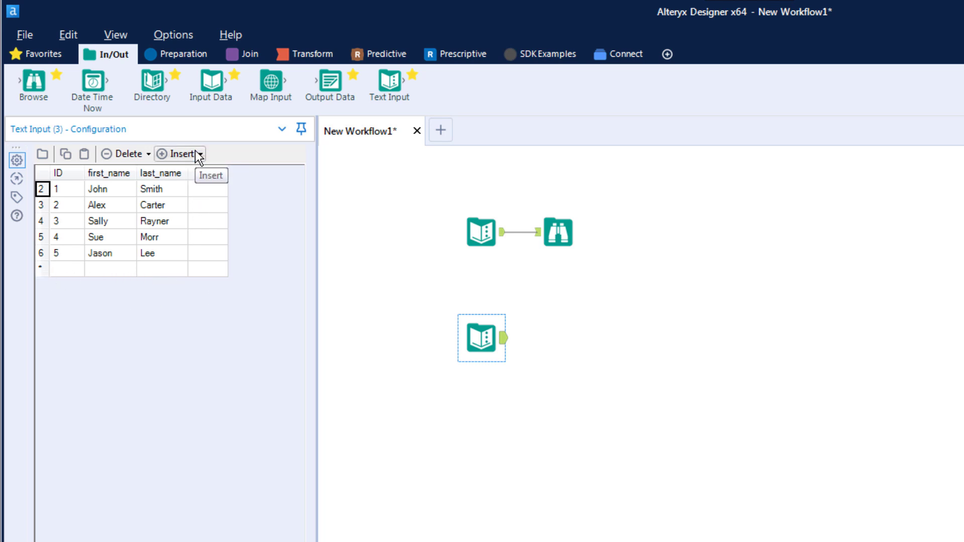
Step: Insert one blank row at the end of the people table and another above the row with ID 2
left_click(41, 269)
left_click(178, 153)
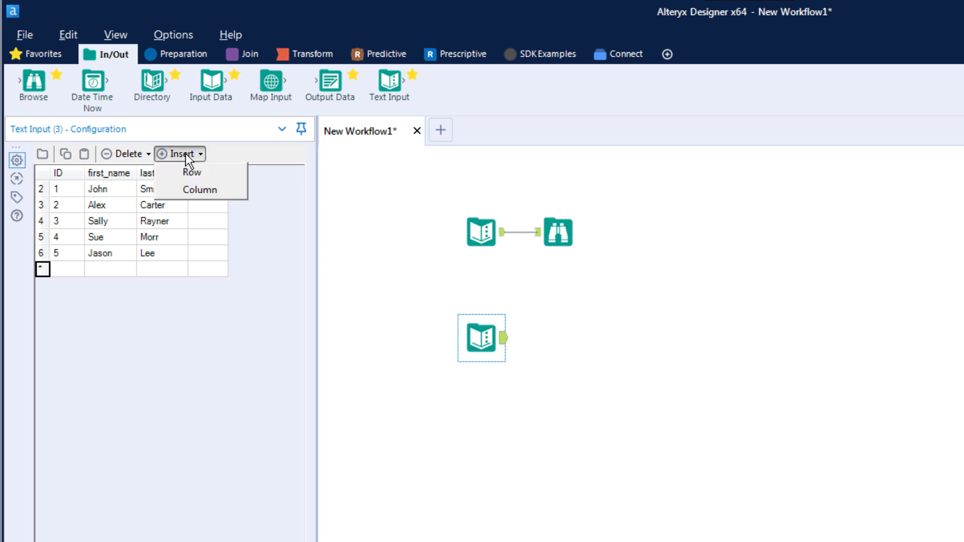
left_click(195, 171)
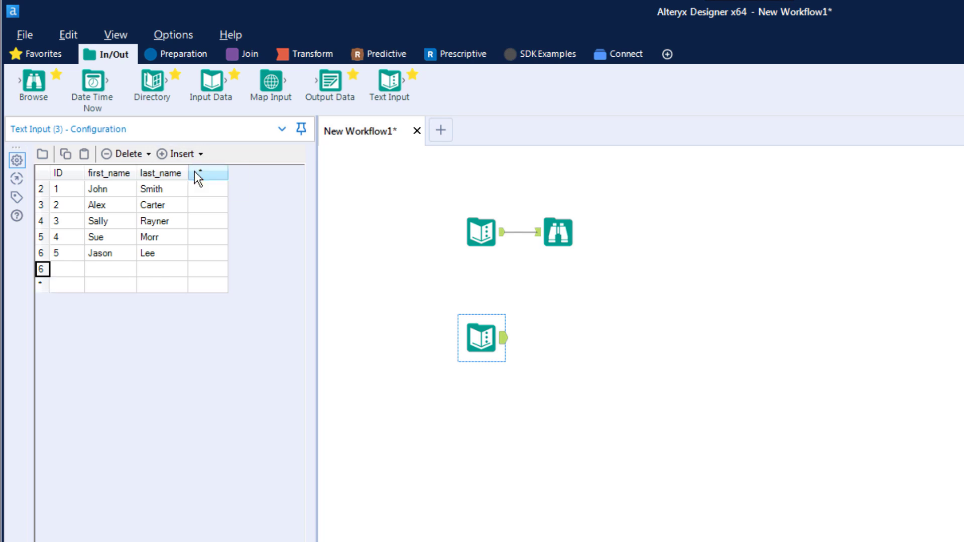
left_click(41, 205)
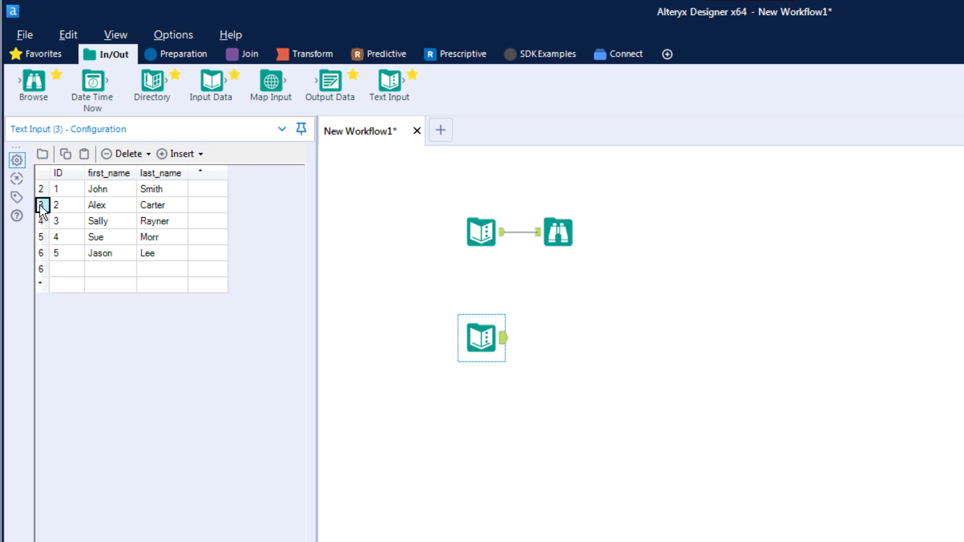
left_click(181, 154)
left_click(191, 173)
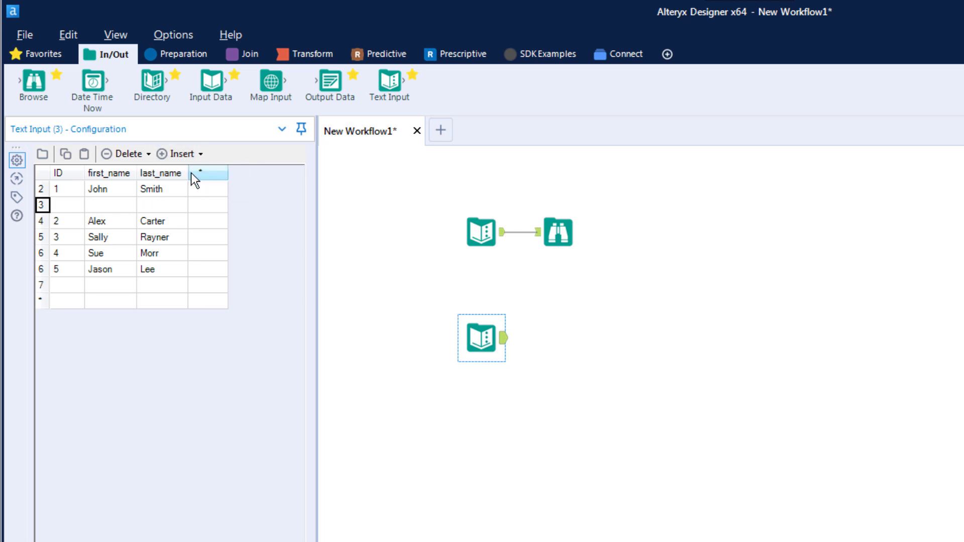
Step: Number the IDs from 2 to 7 starting at the inserted row, and enter first and last names in both blank rows
left_click(69, 203)
type("2")
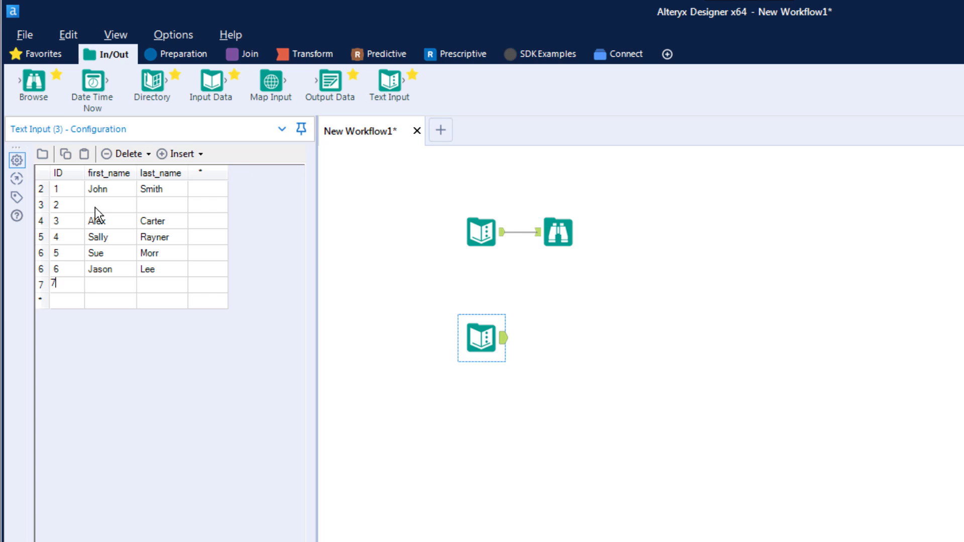
left_click(95, 205)
type("Simon")
left_click(148, 206)
type("Rea")
left_click(104, 285)
type("Polly")
left_click(155, 287)
type("Taylor")
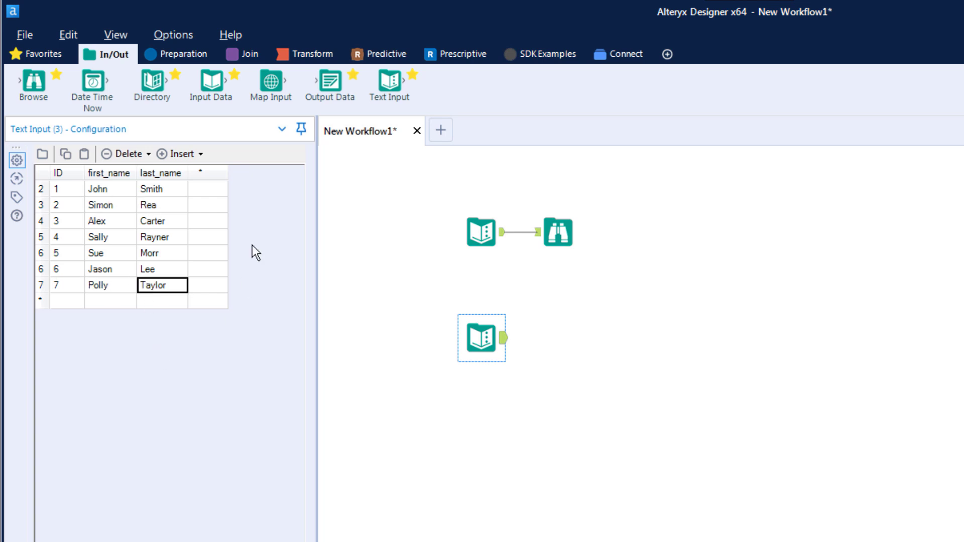
Step: Insert an Age column after last_name and fill it with 20, 24, 27, 34, 51, 42 and 29
left_click(201, 153)
left_click(191, 187)
type("Age")
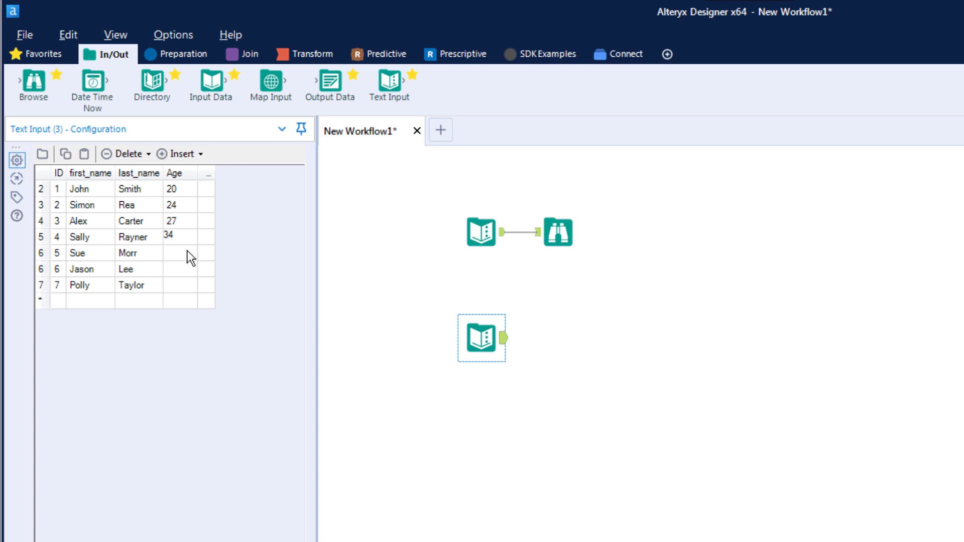
type("9")
Step: Add a Browse tool after the second Text Input tool and rerun the workflow
right_click(483, 349)
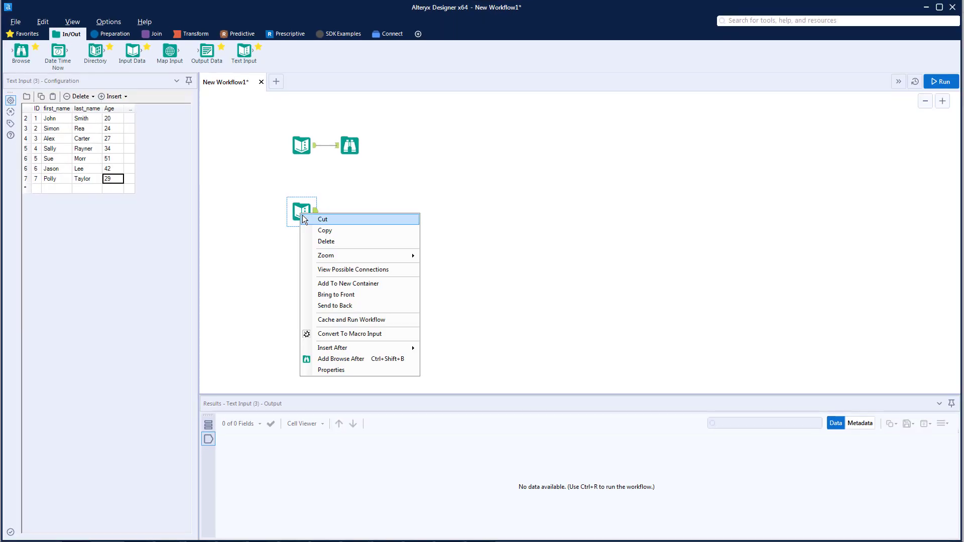
left_click(332, 355)
key("ctrl+r")
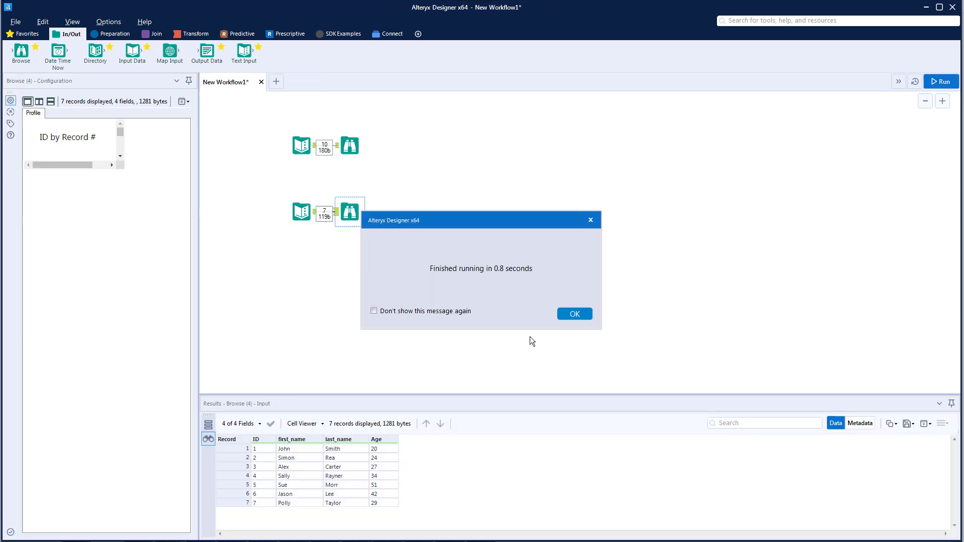
left_click(570, 314)
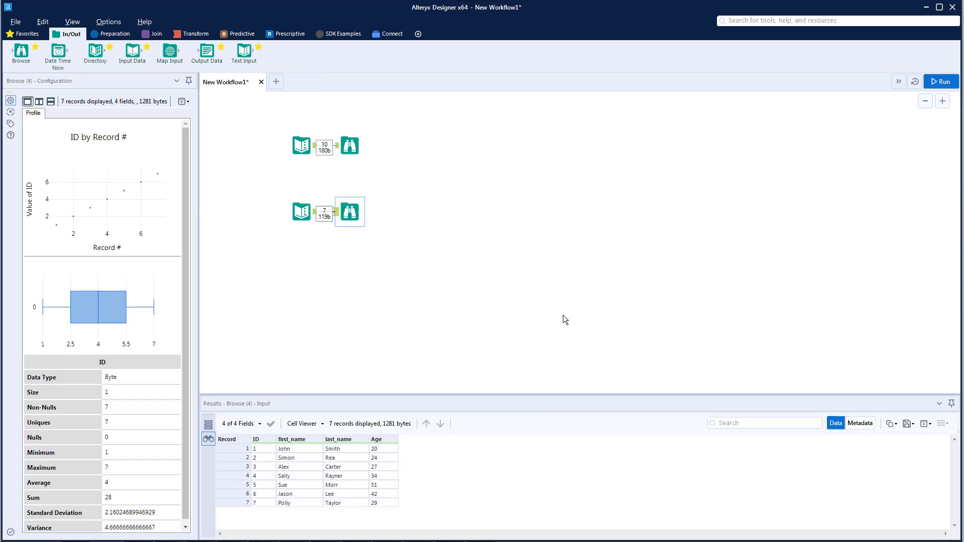
Step: Copy the whole people table from the second Text Input tool and paste it into the Excel people sheet at E1
left_click(301, 212)
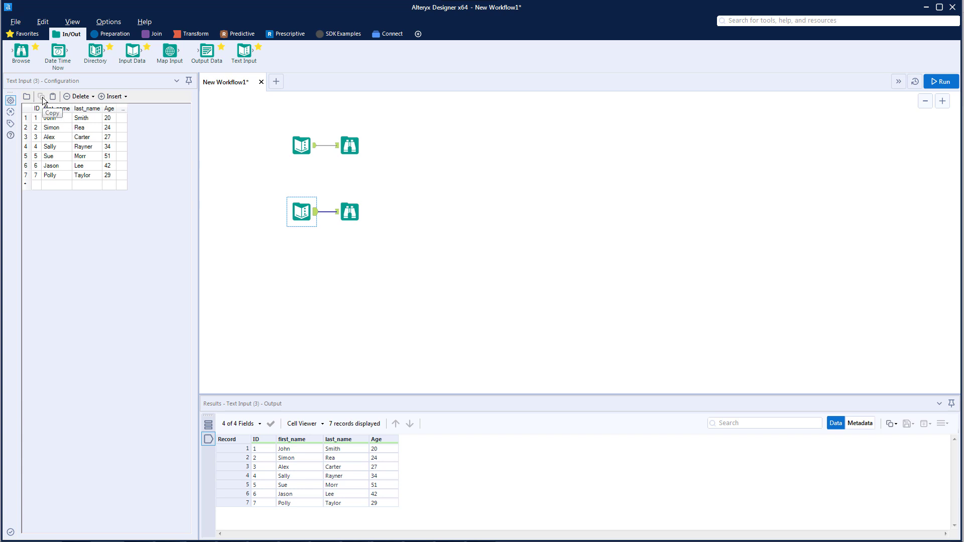
left_click(27, 108)
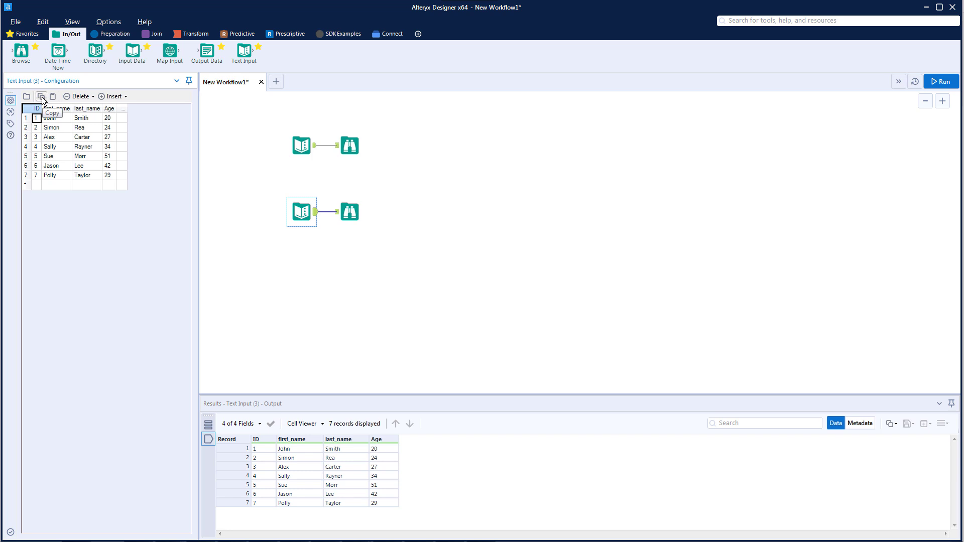
left_click(42, 98)
key("alt+Tab")
left_click(340, 144)
key("ctrl+v")
Step: Fit the widths of the pasted table's columns E to J to their contents
left_click(341, 392)
left_click_drag(346, 126, 697, 128)
double_click(678, 127)
left_click(641, 294)
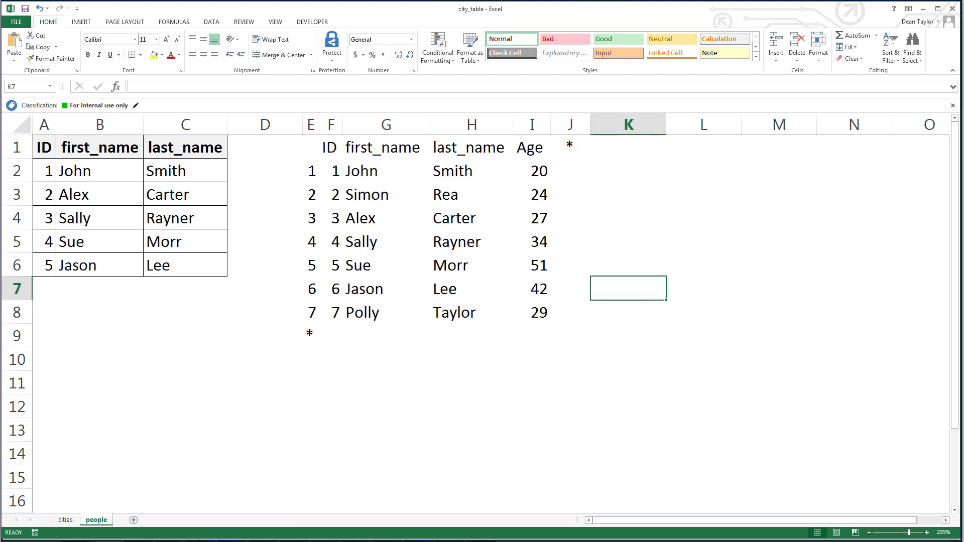
Step: Copy rows 3 and 4, ID through Age, from the Alteryx people table and paste them into the Excel people sheet at L1
key("alt+Tab")
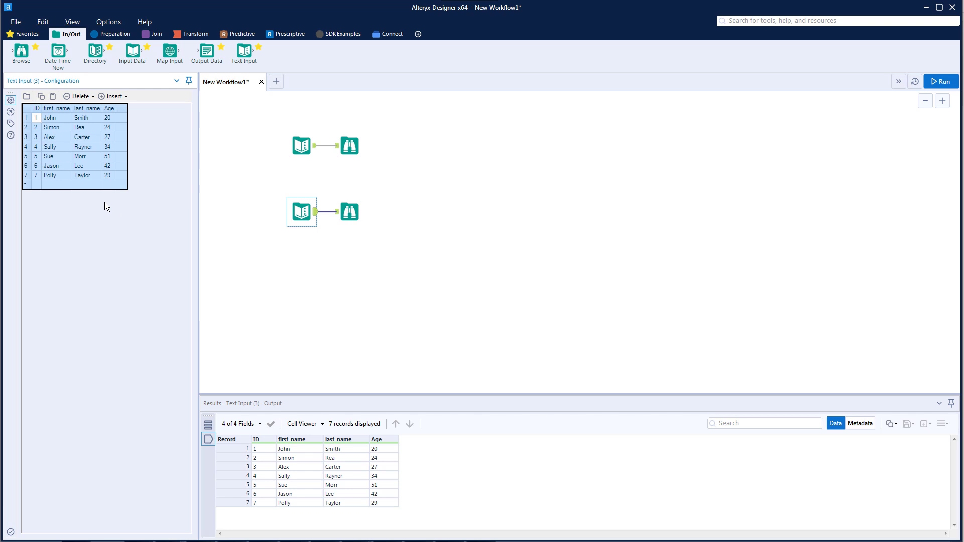
left_click_drag(49, 137, 113, 145)
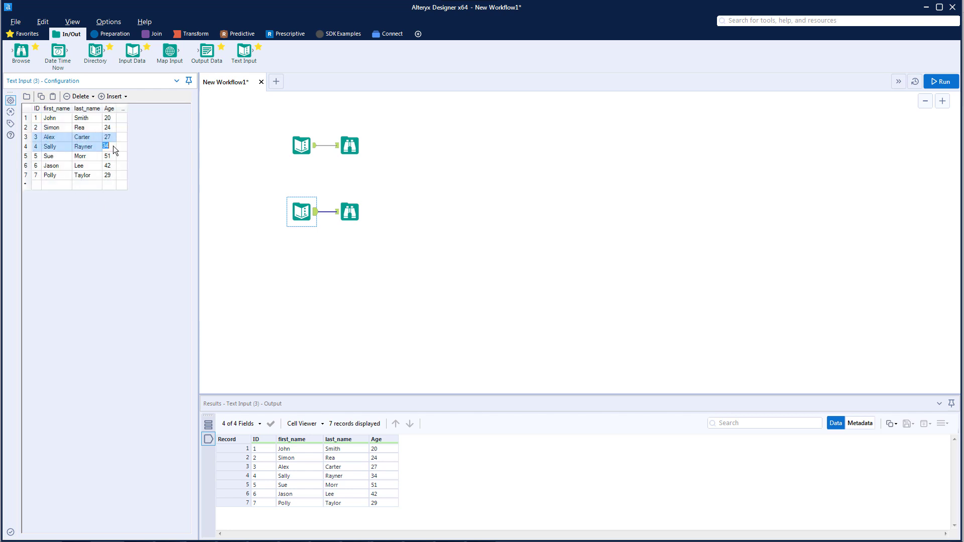
left_click(43, 97)
key("alt+Tab")
key("ctrl+v")
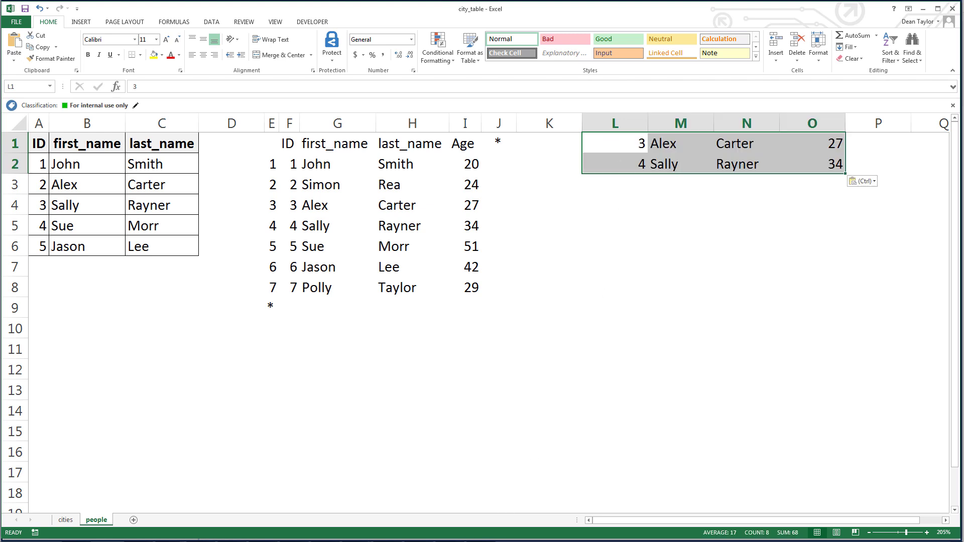
Step: Switch back to Alteryx Designer and select the row 1 header of the people table
key("alt+Tab")
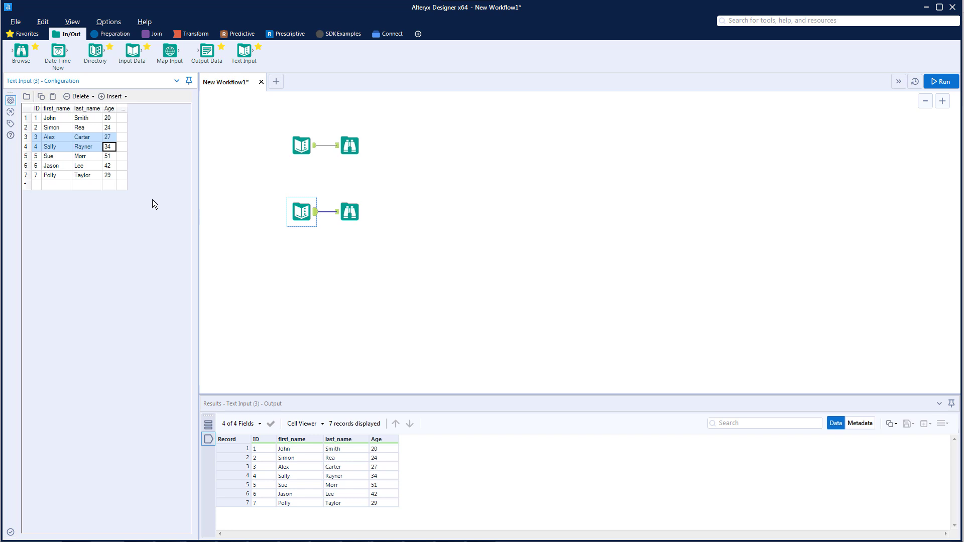
left_click(28, 118)
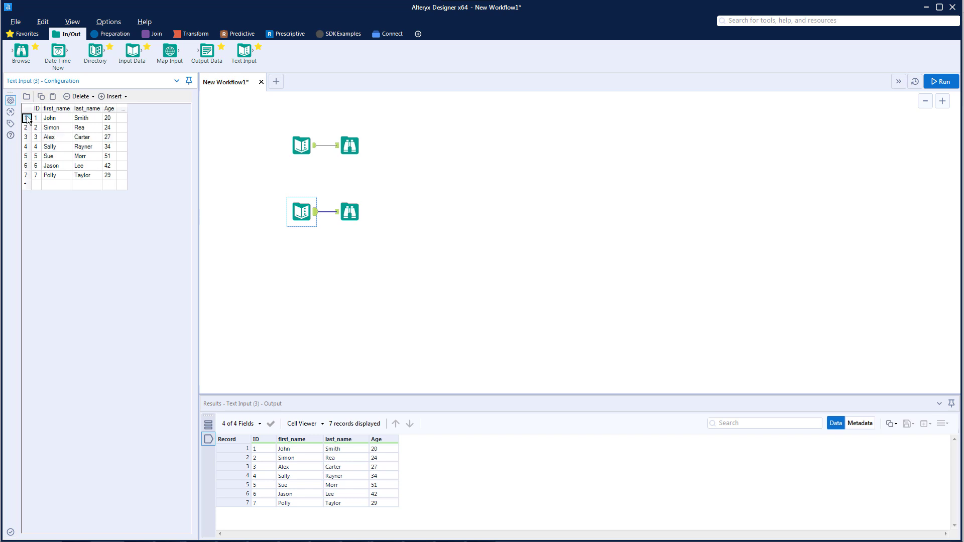